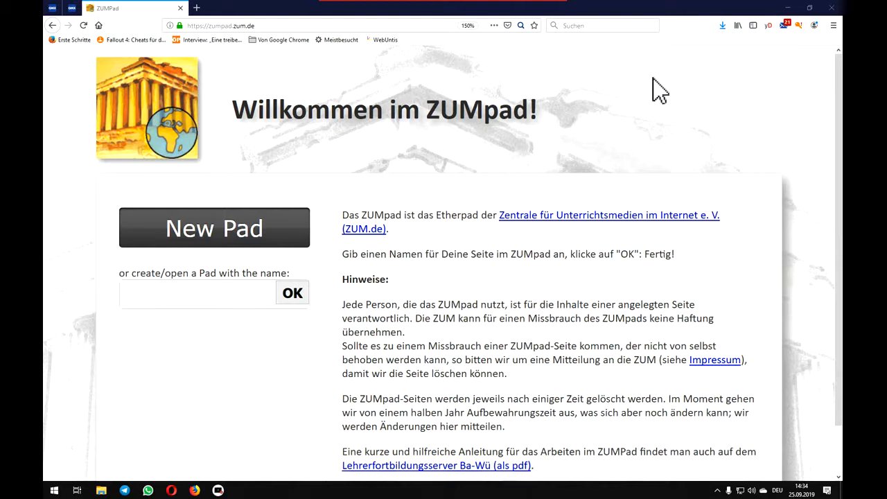
- Open the pad named erasmus+test1 and view its import and export options
click(185, 298)
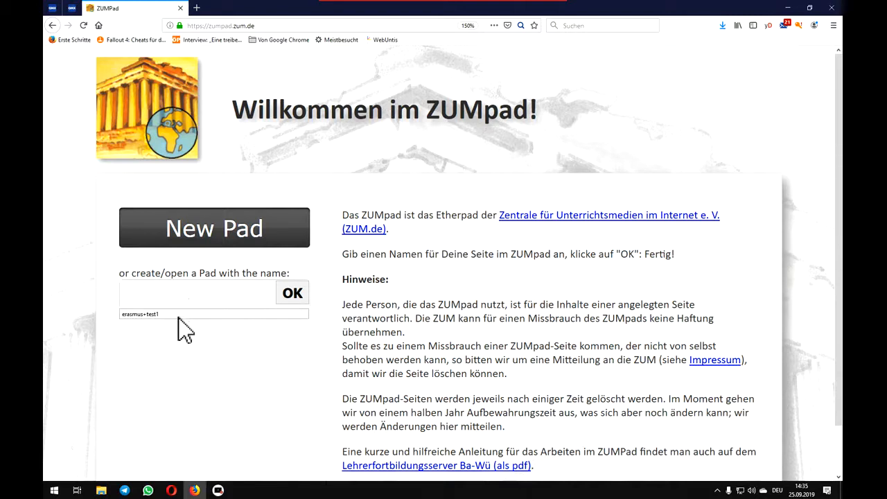
click(178, 315)
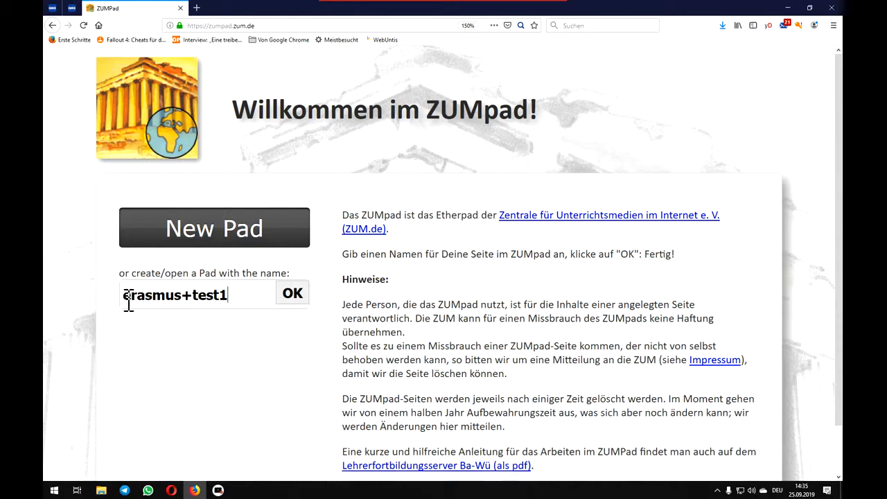
click(297, 294)
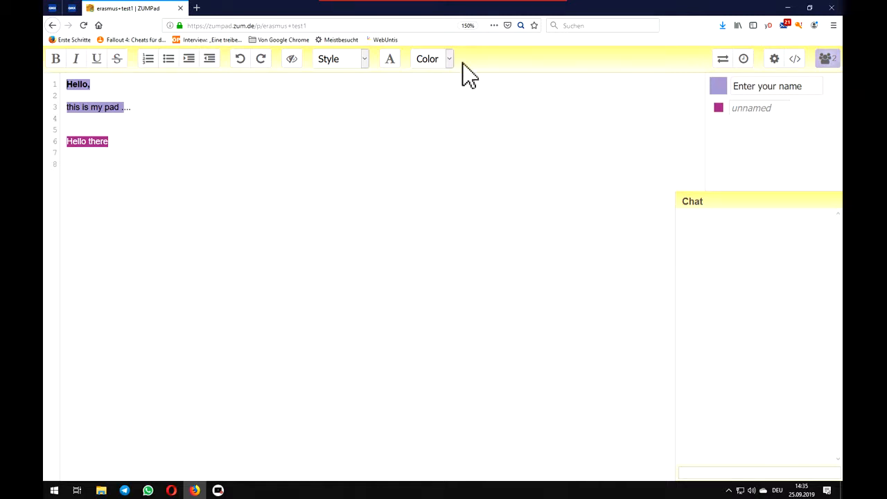
click(722, 61)
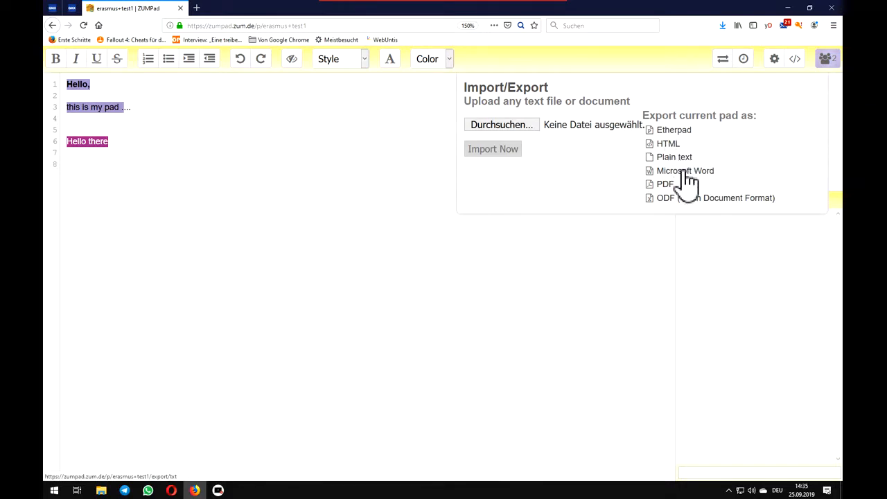
click(631, 267)
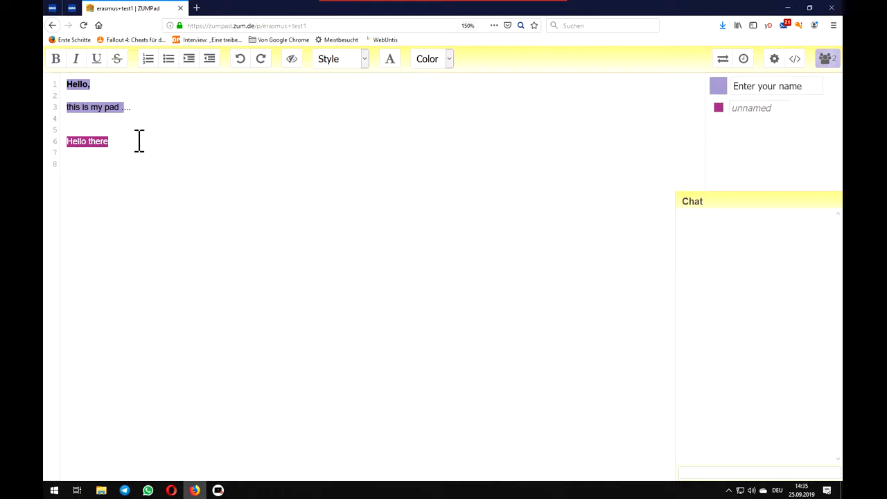
- Paste a copy of the pad's text from lines 1 to 6 at line 9, and undo the paste
drag(138, 142, 57, 83)
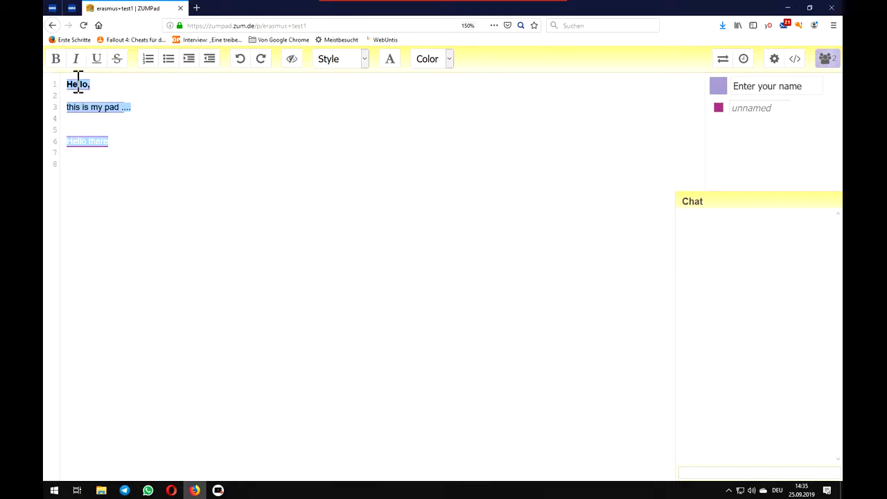
right_click(75, 84)
click(97, 115)
click(152, 139)
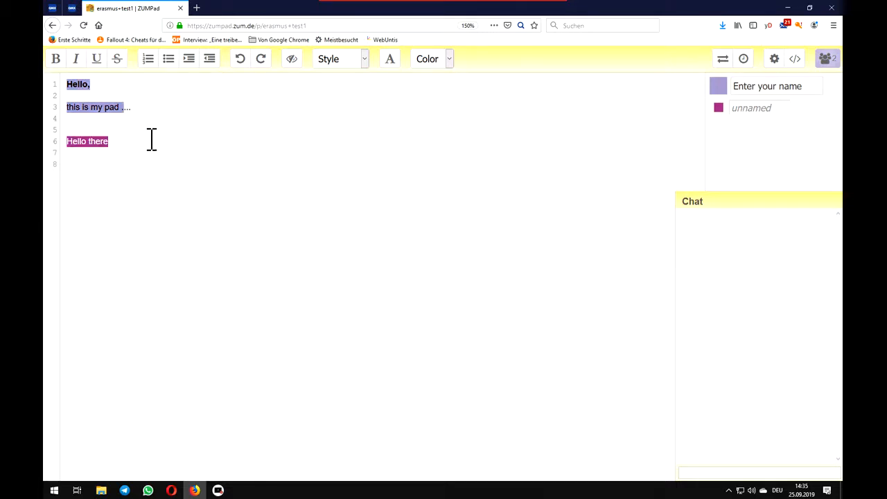
click(135, 178)
right_click(134, 183)
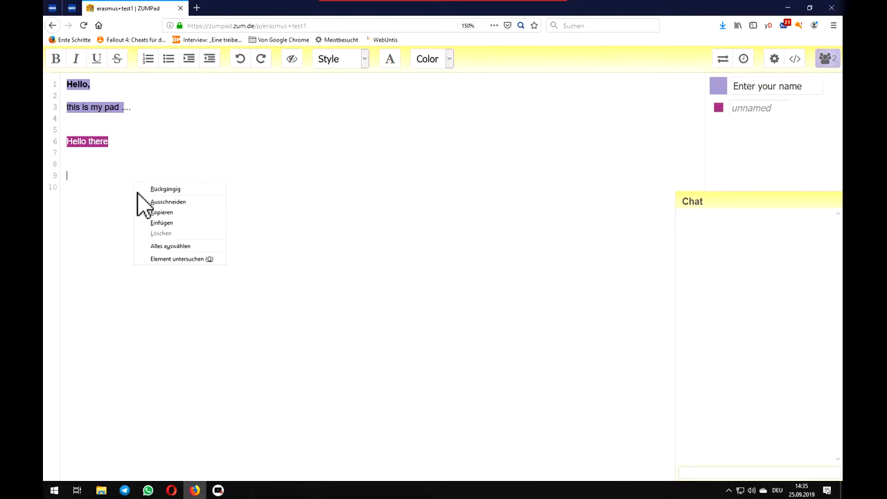
click(161, 223)
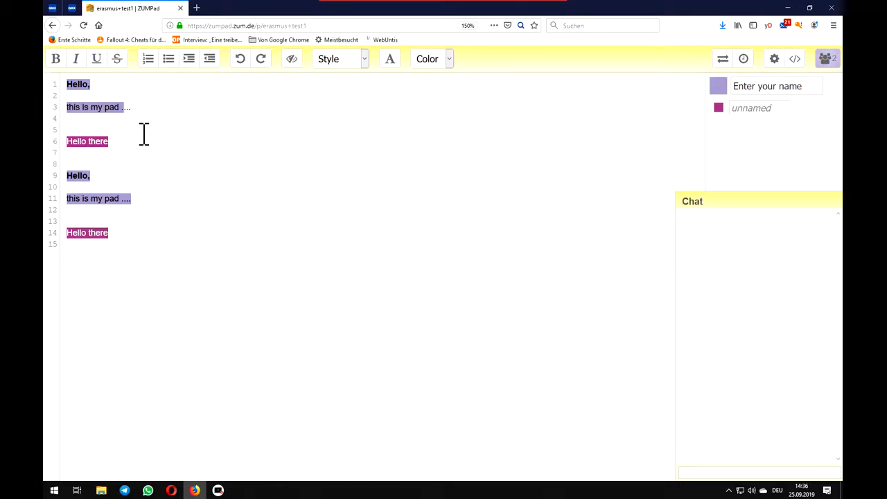
click(239, 59)
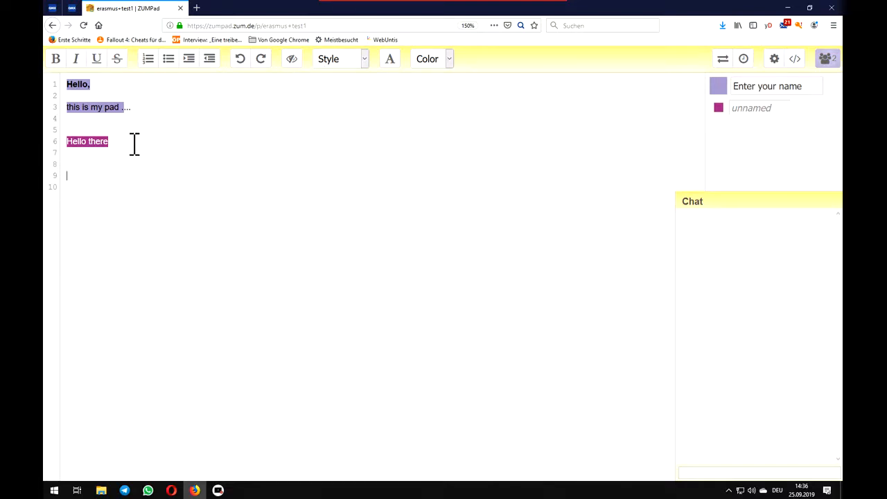
- Reveal the font family selector and look through the available fonts
click(388, 61)
click(485, 62)
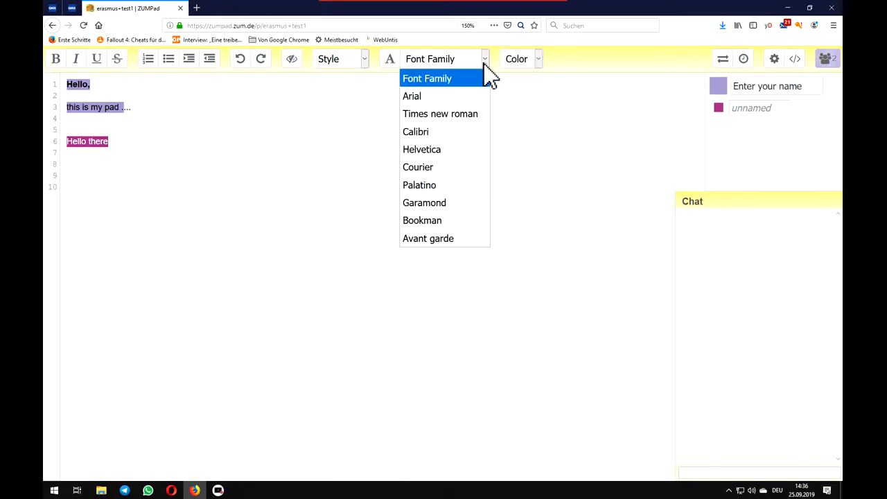
click(484, 64)
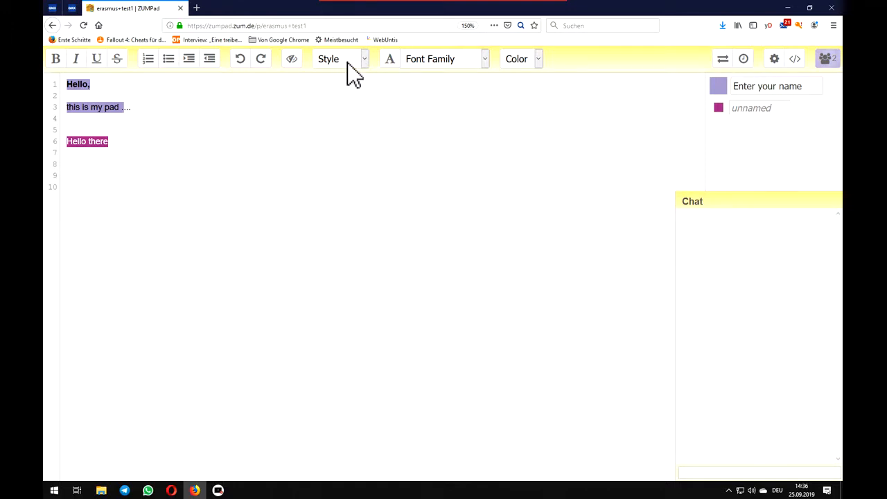
- Format the "Hello there" line as Heading 1
drag(129, 141, 57, 142)
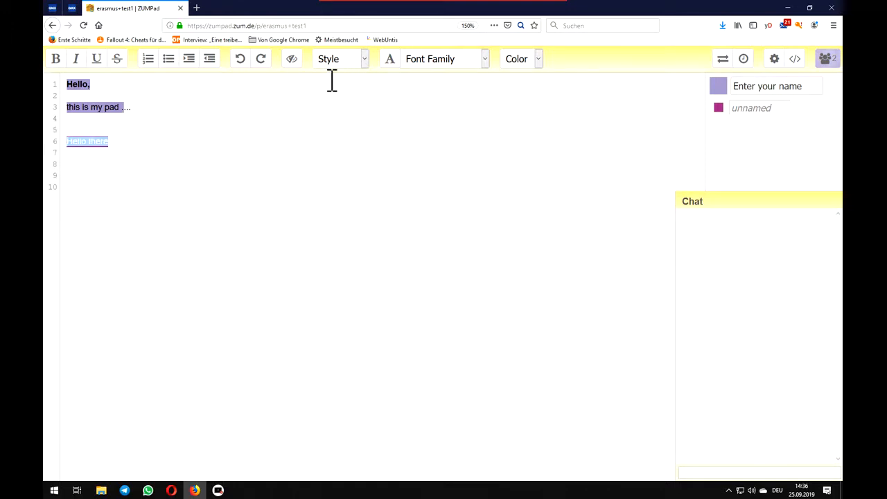
click(365, 65)
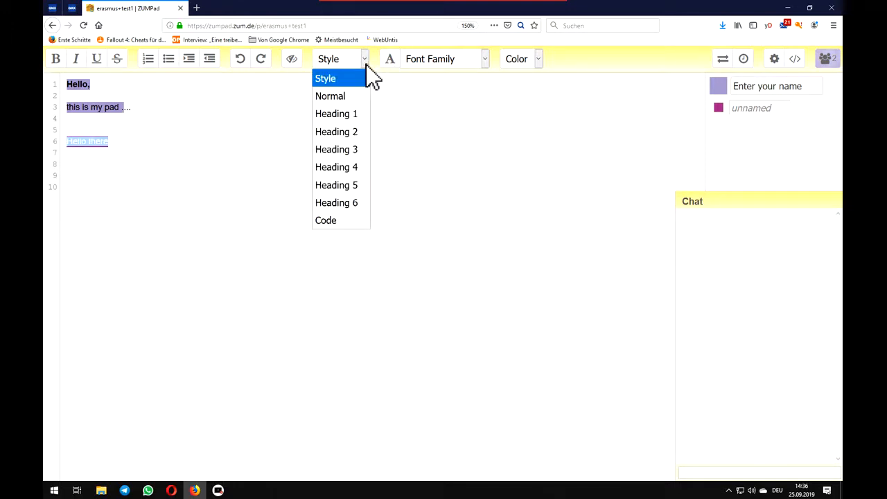
click(333, 115)
click(245, 250)
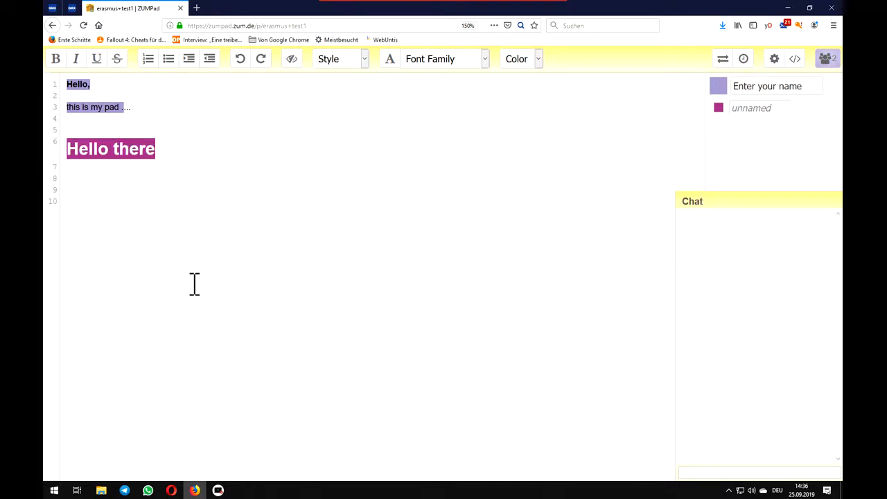
- Change the style of the "Hello there" line to Heading 3
drag(174, 151, 60, 152)
click(485, 60)
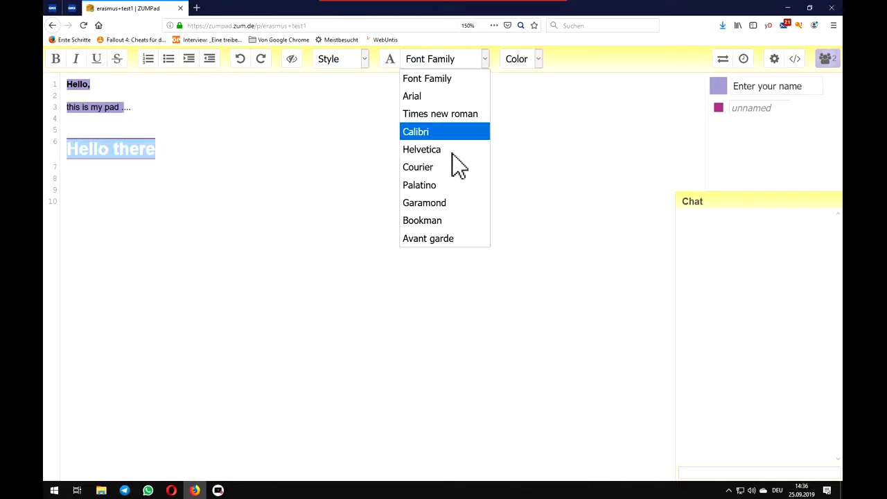
click(363, 59)
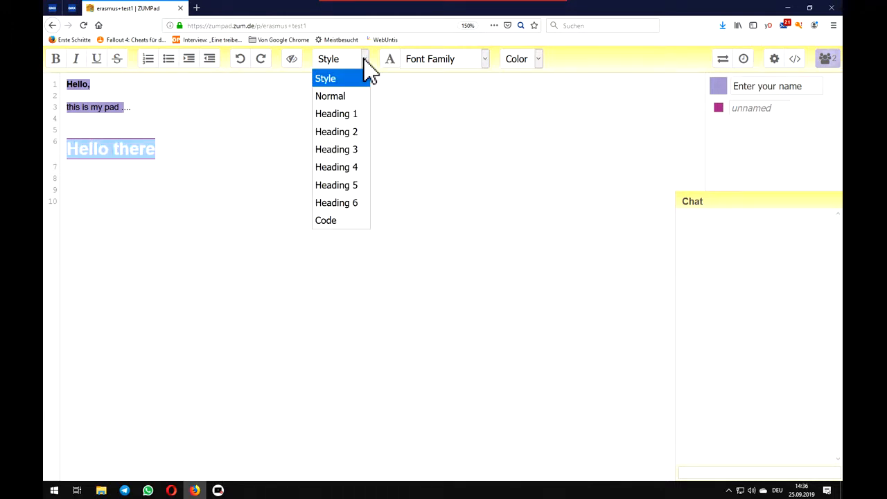
click(360, 150)
click(289, 216)
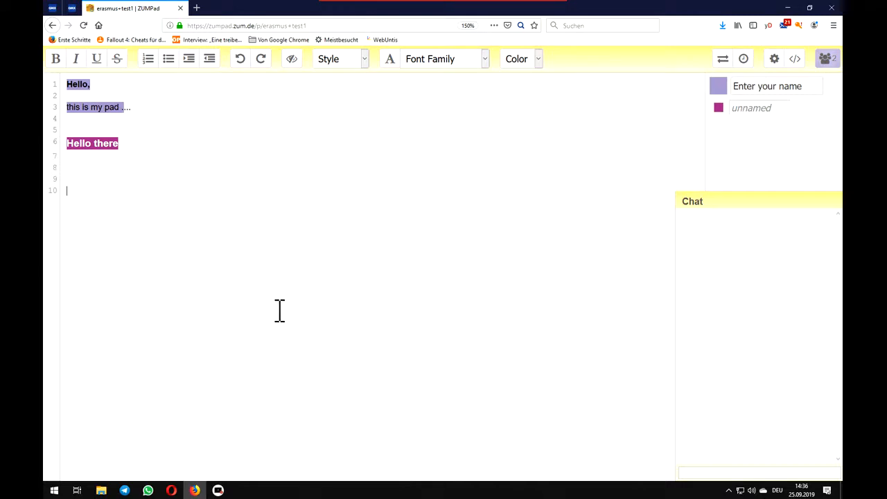
- Set the "Hello there" line back to the Normal style
click(364, 59)
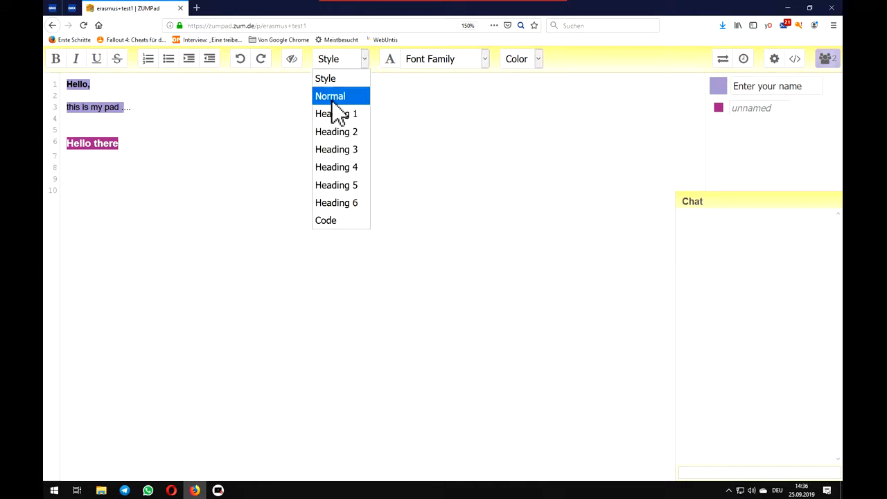
click(134, 143)
drag(134, 143, 62, 153)
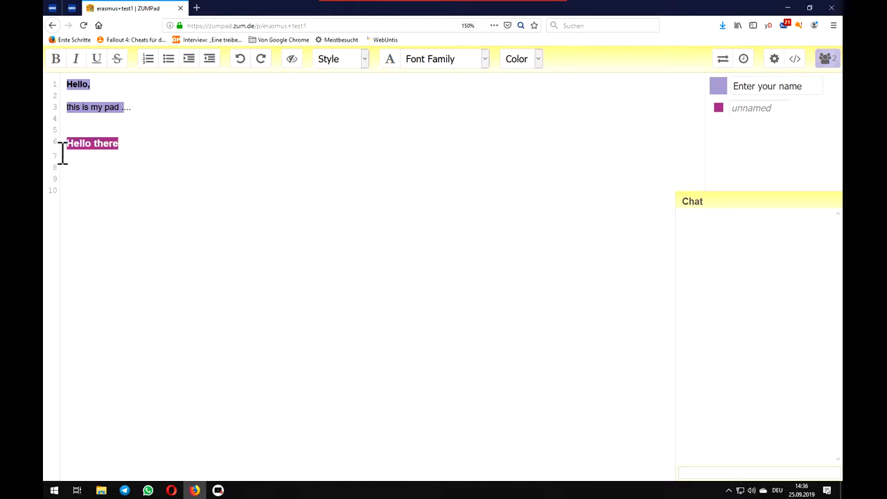
drag(195, 136, 67, 153)
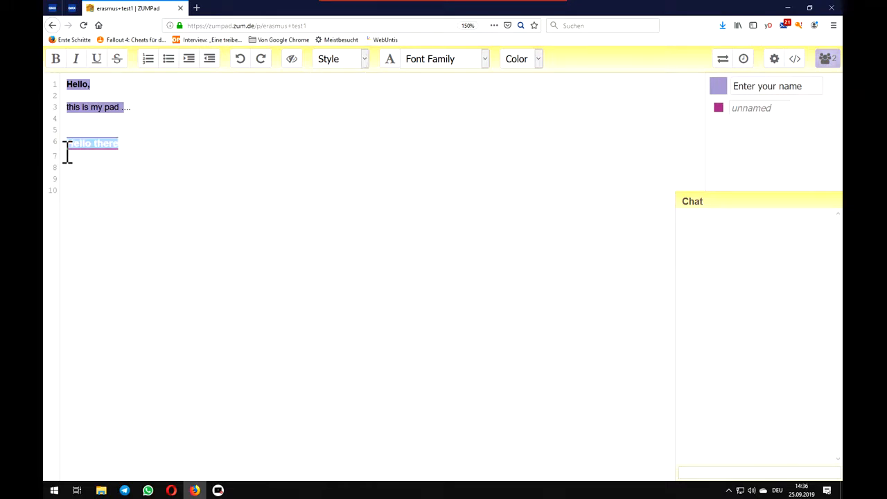
click(361, 61)
click(324, 94)
click(272, 302)
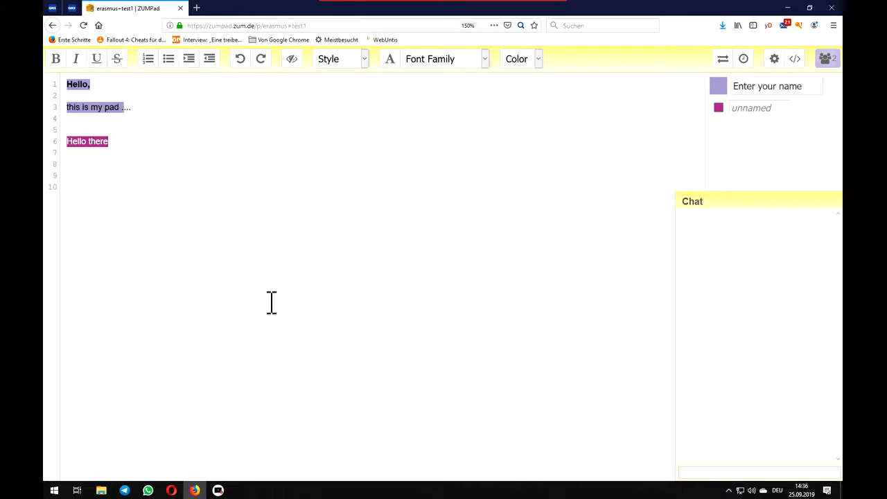
- View the pad's saved history, stepping back revision by revision to version 48, and return to the pad
click(744, 60)
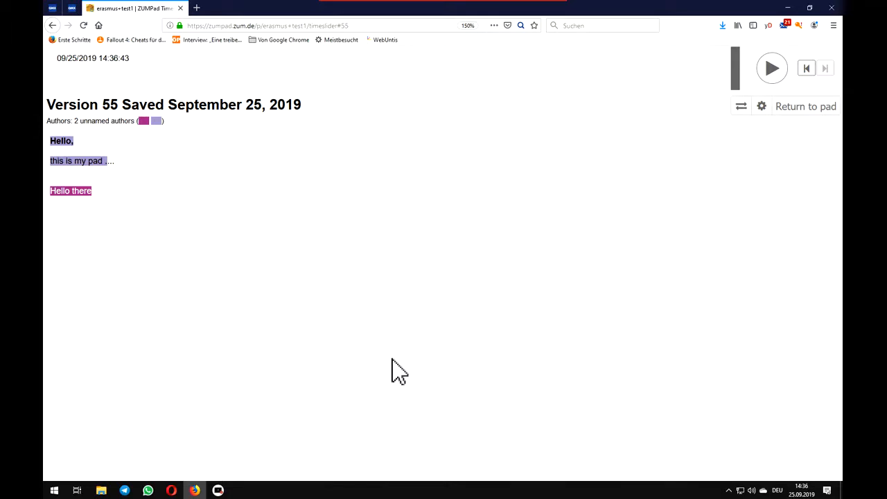
click(771, 69)
click(807, 69)
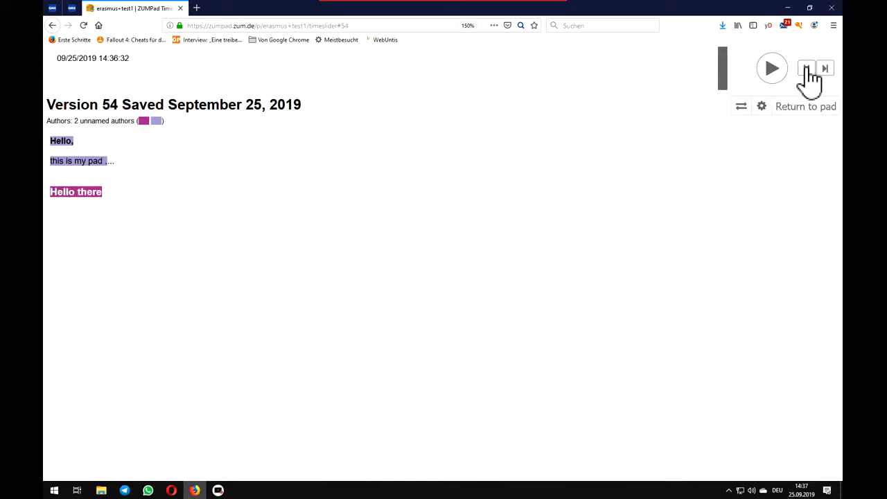
click(807, 68)
click(807, 69)
click(807, 69)
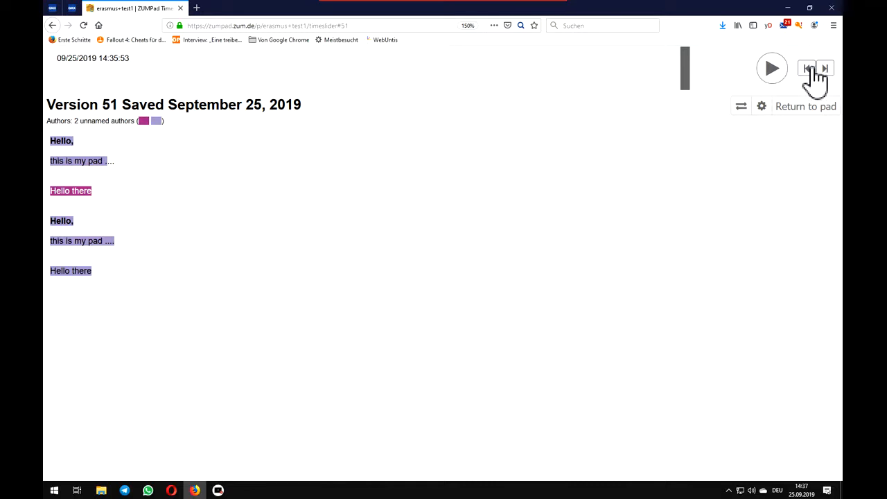
double_click(808, 69)
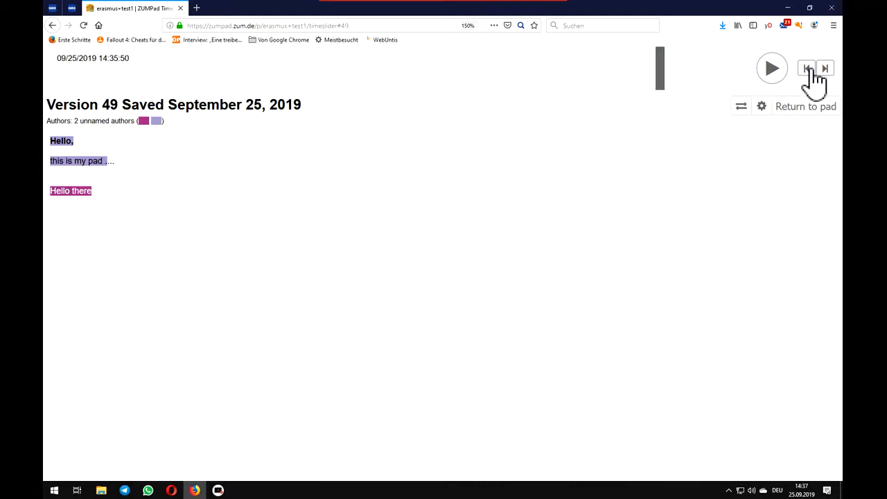
click(808, 69)
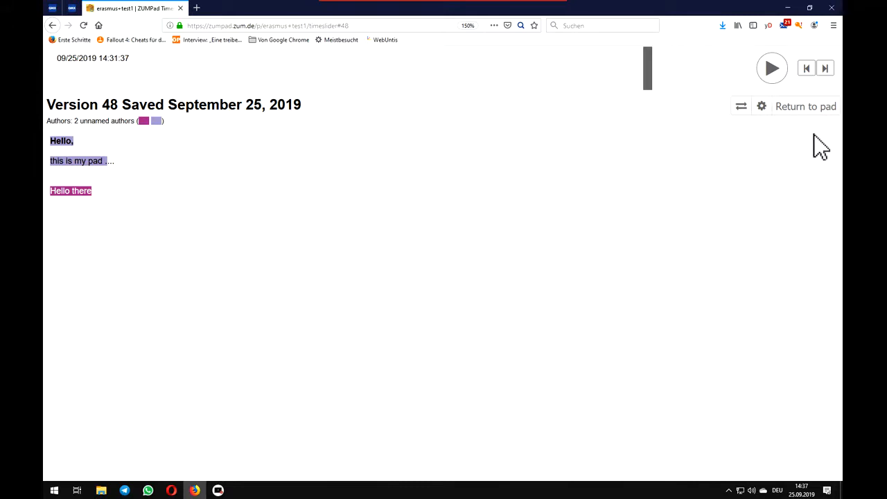
click(806, 107)
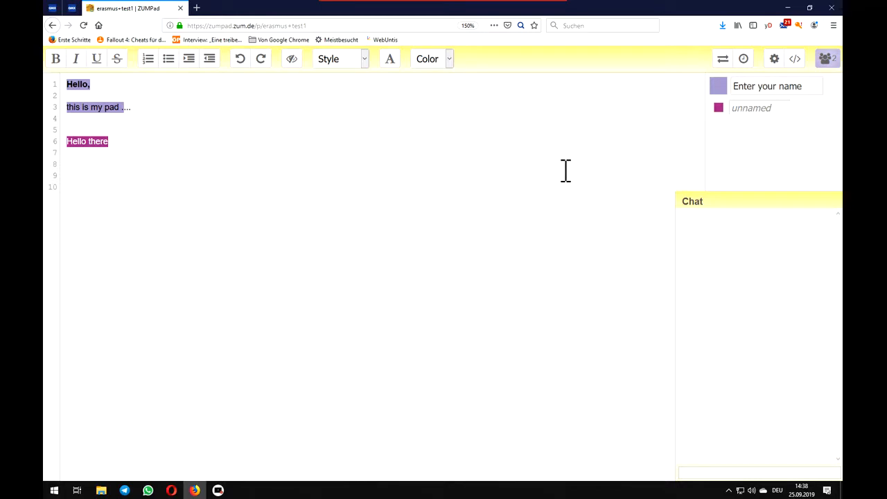
- Set the pad's sharing link to read only and select the full read-only address in the sharing options
click(797, 61)
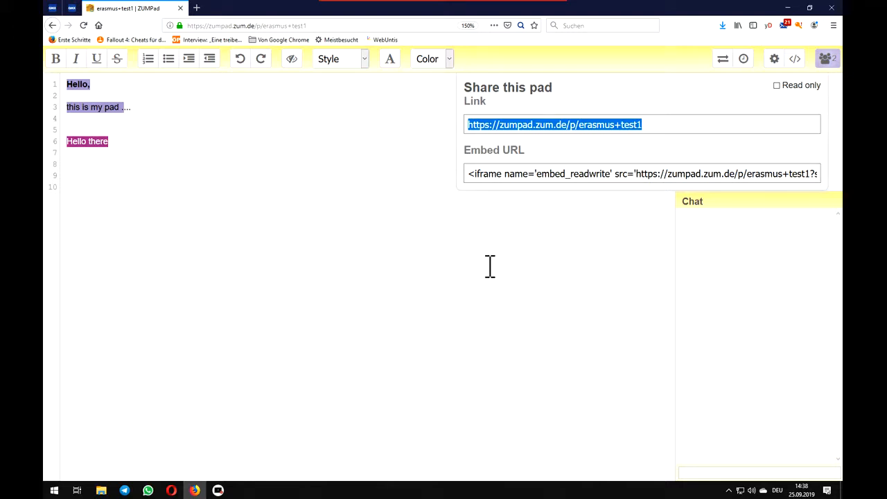
click(777, 86)
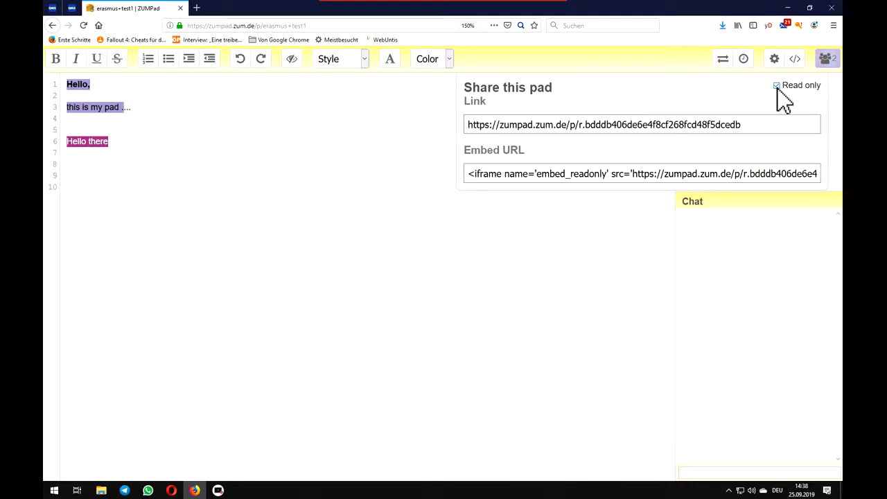
click(762, 124)
drag(762, 124, 463, 132)
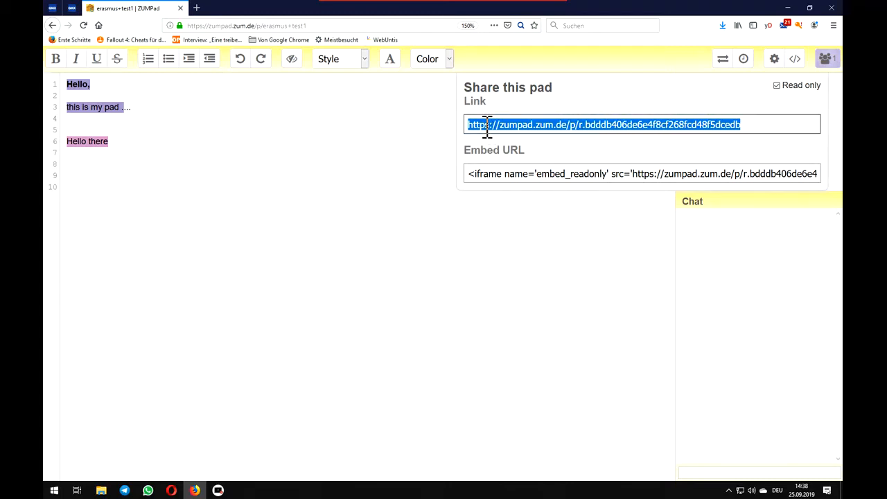
drag(487, 126, 760, 116)
click(776, 85)
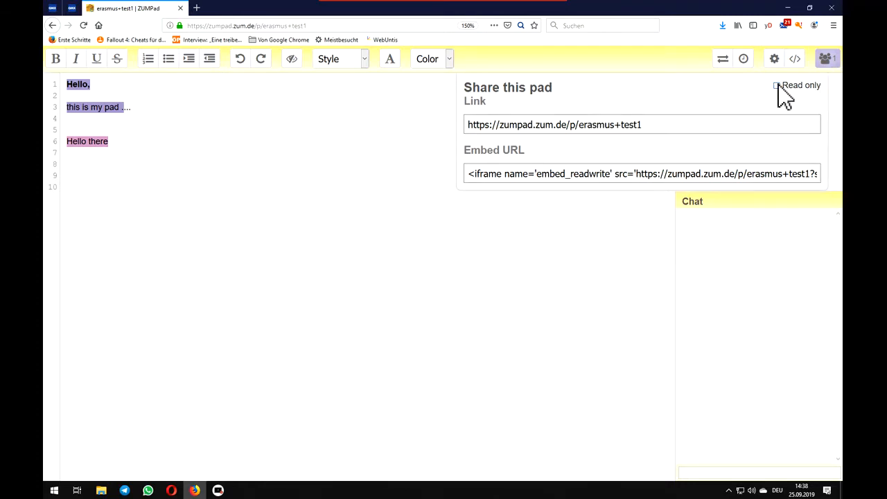
click(776, 85)
drag(578, 126, 765, 123)
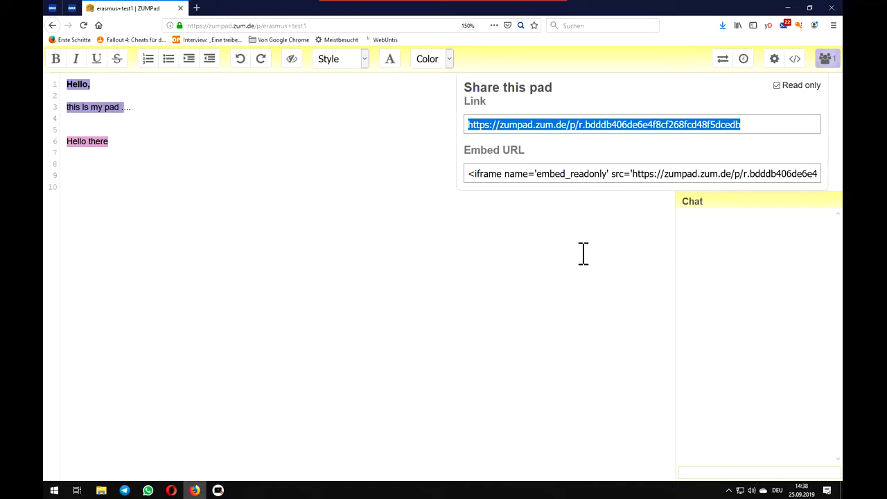
click(622, 243)
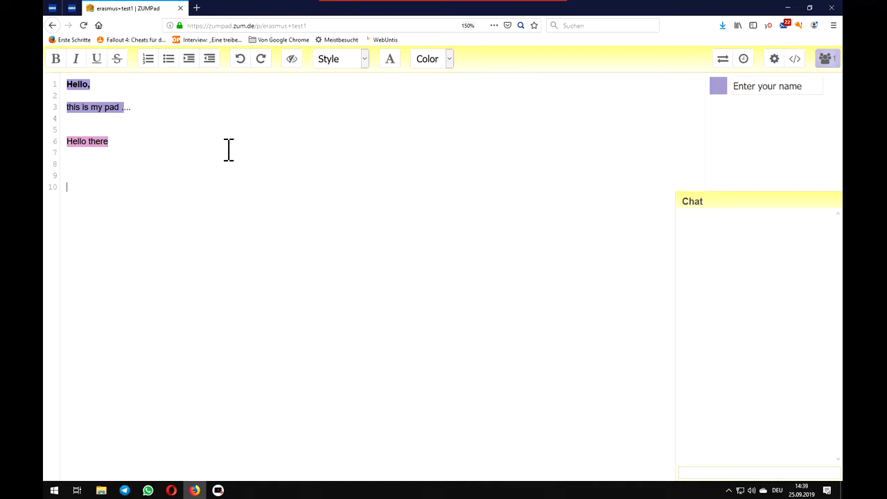
- Clear the authorship colors on the entire document
click(292, 64)
click(293, 59)
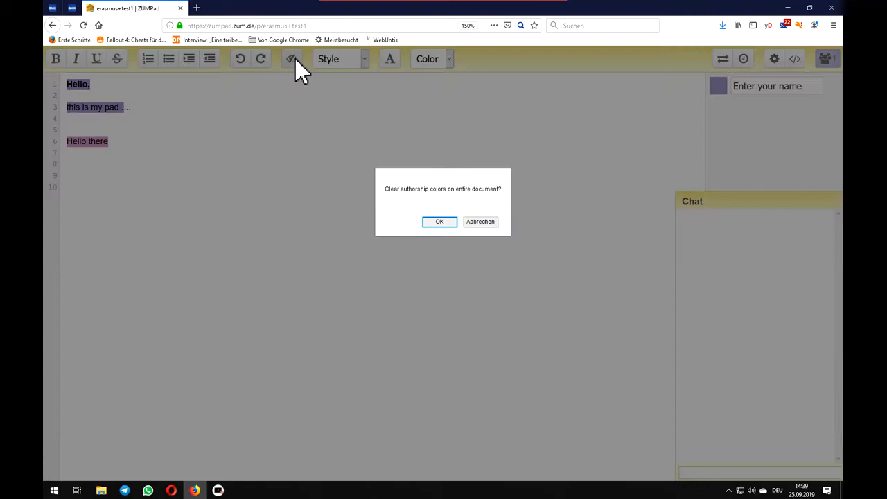
click(439, 223)
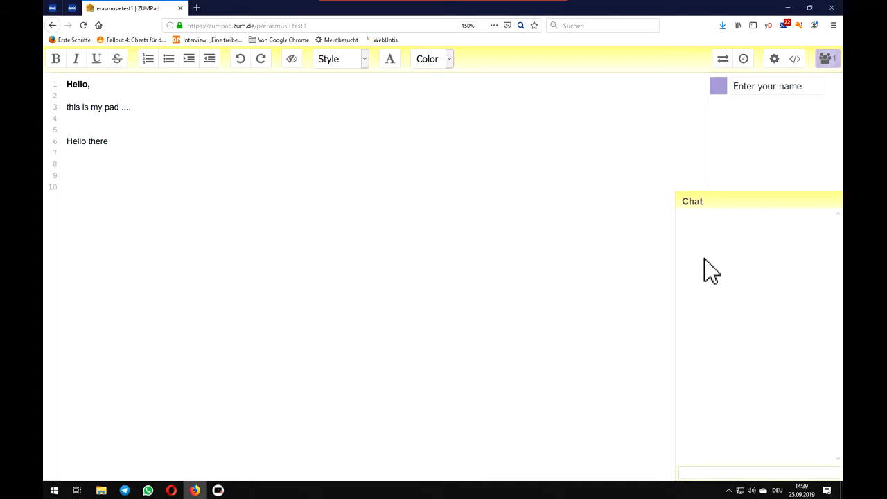
- Send the chat message "I like the first paragraph" in the pad's chat
click(696, 473)
text(I like the first paragra)
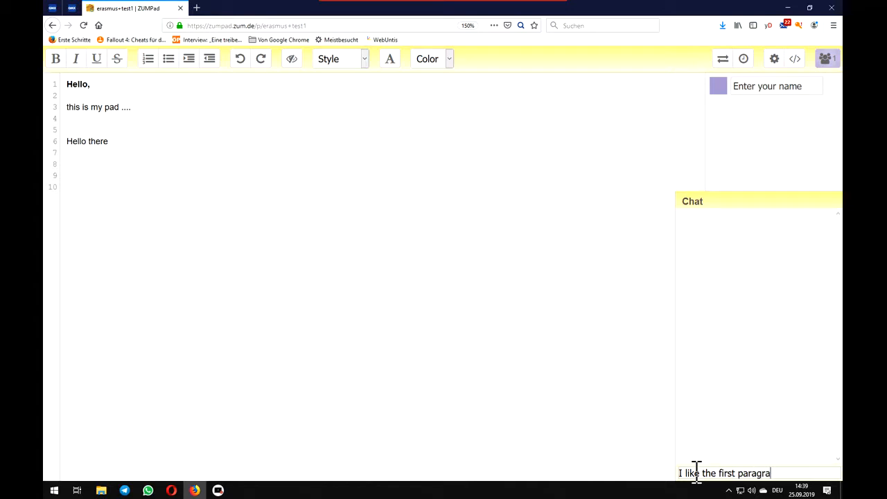
text(ph)
key(Return)
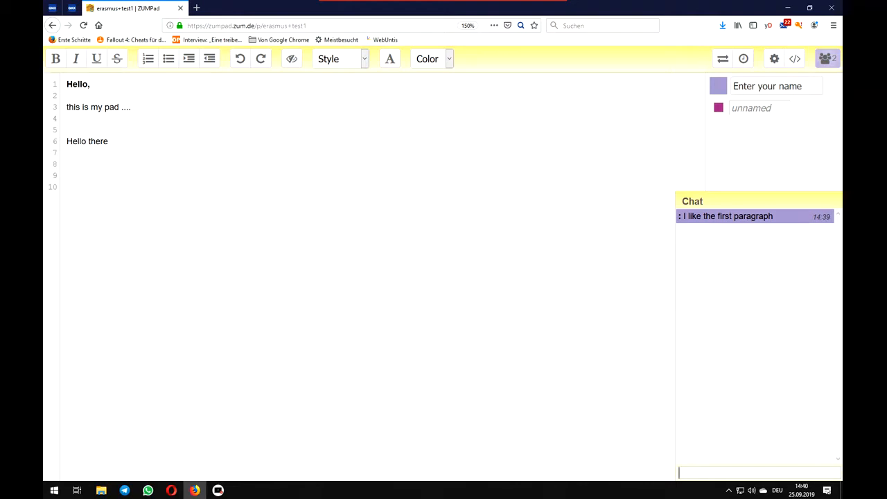
text(mee)
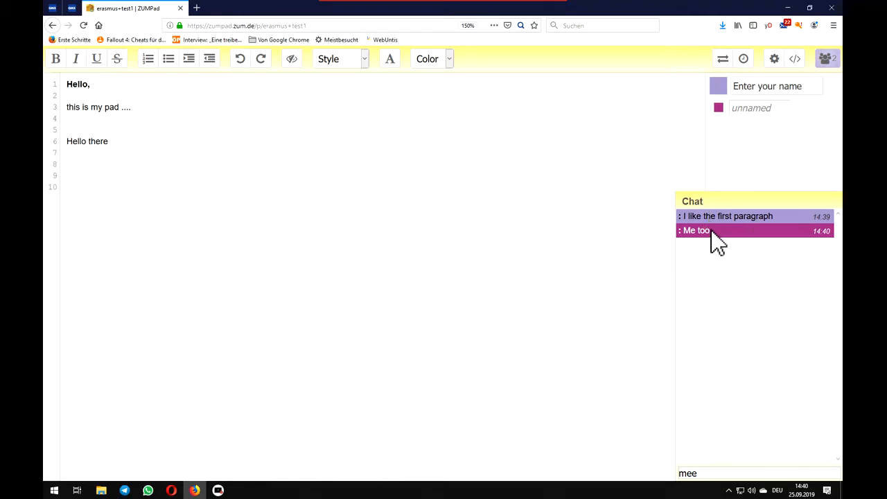
key(BackSpace)
key(BackSpace)
key(BackSpace)
- Turn off Show Chat and Users in the pad settings, close the settings and minimize the chat window
click(776, 60)
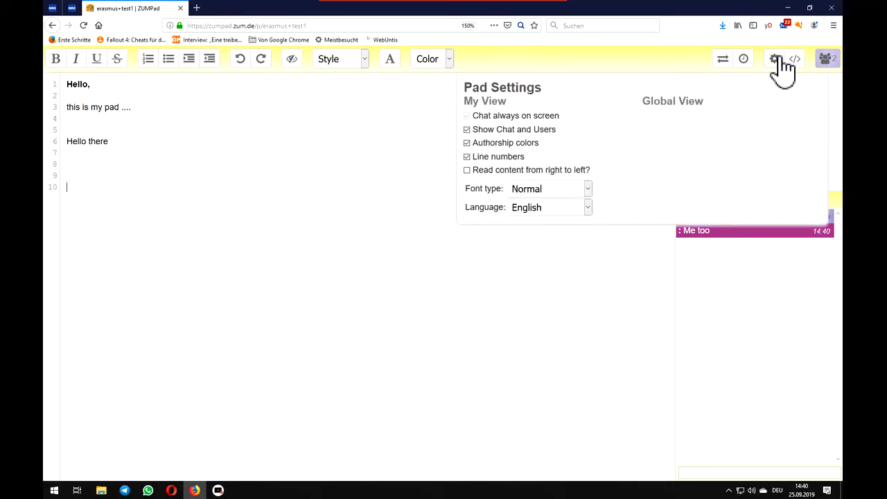
click(466, 130)
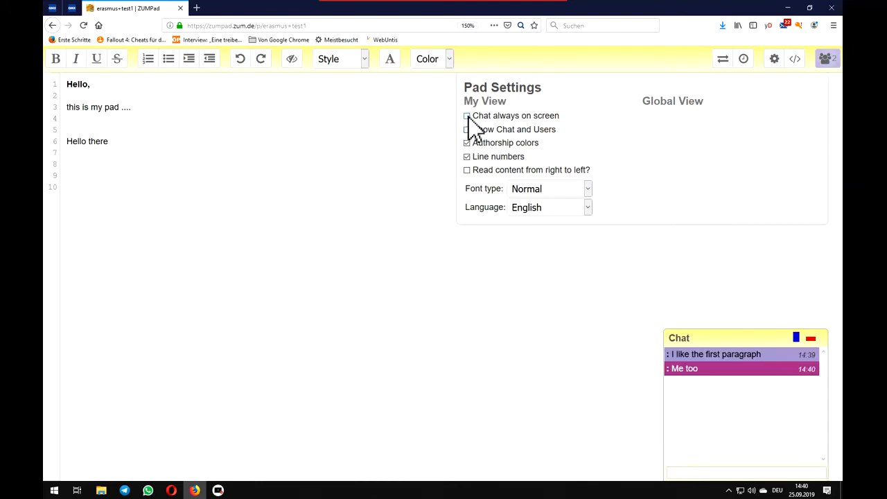
click(541, 277)
click(811, 338)
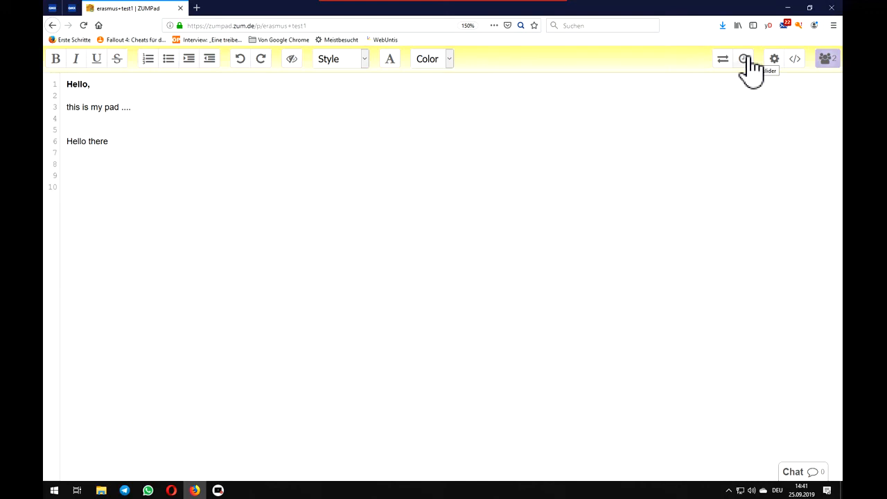
mouse_move(535, 10)
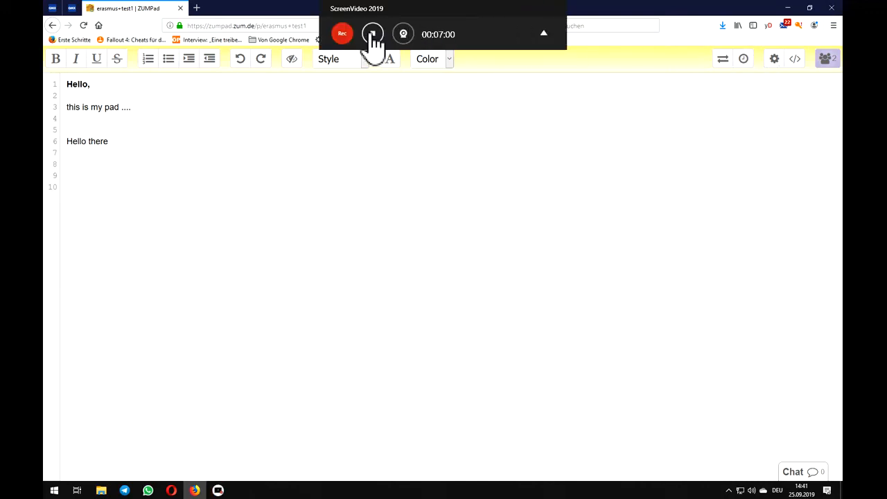